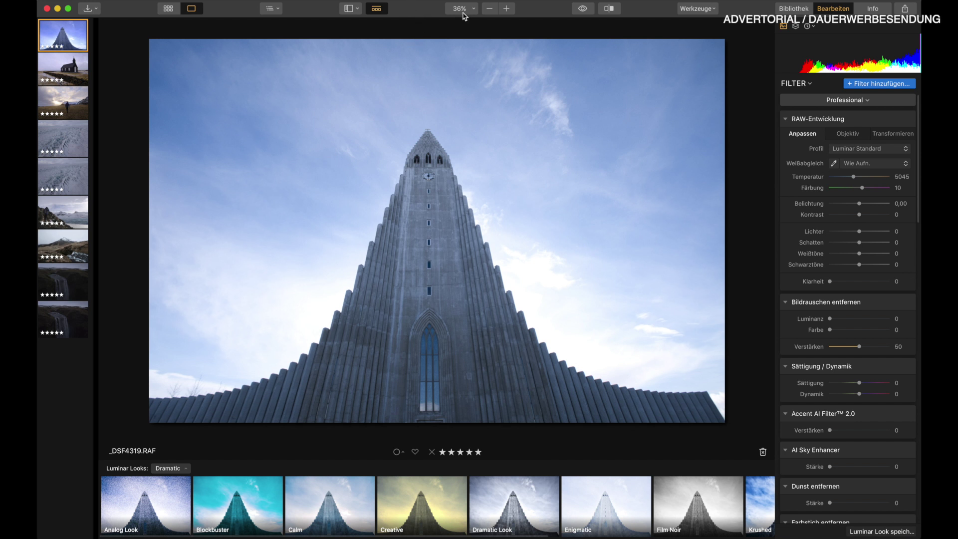
Push Accent AI Filter 2.0 to 100 on the church photo, then toggle the before/after compare on and off
scroll(827, 407, down, 1)
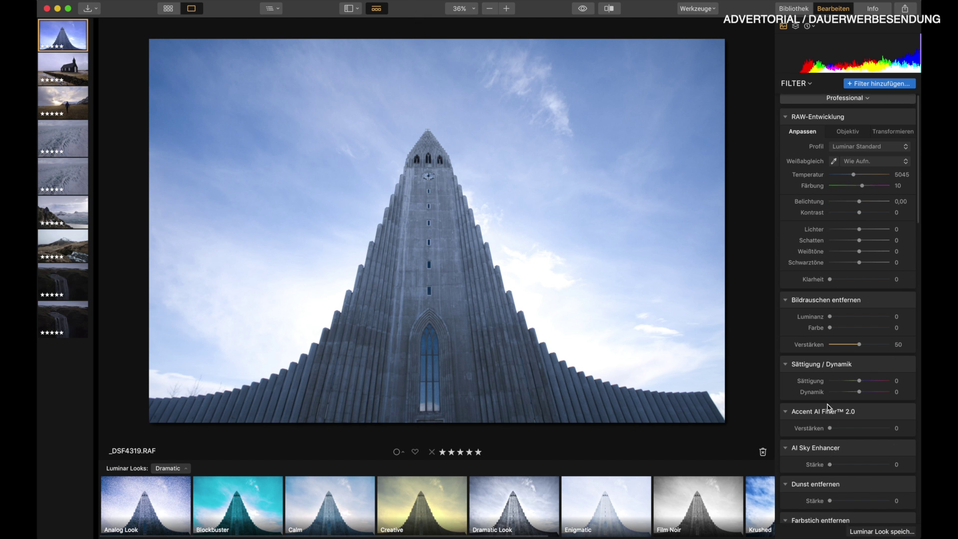
drag(830, 429, 897, 432)
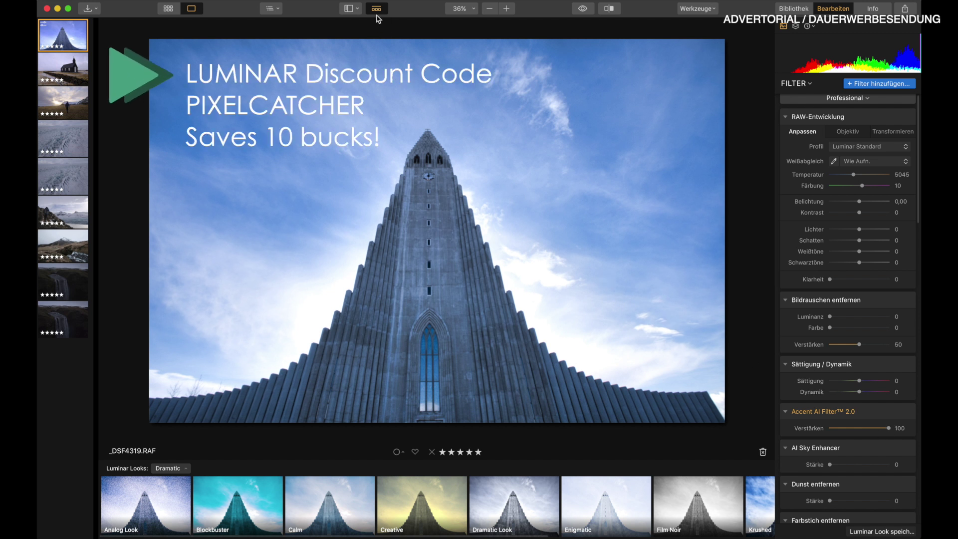
click(610, 8)
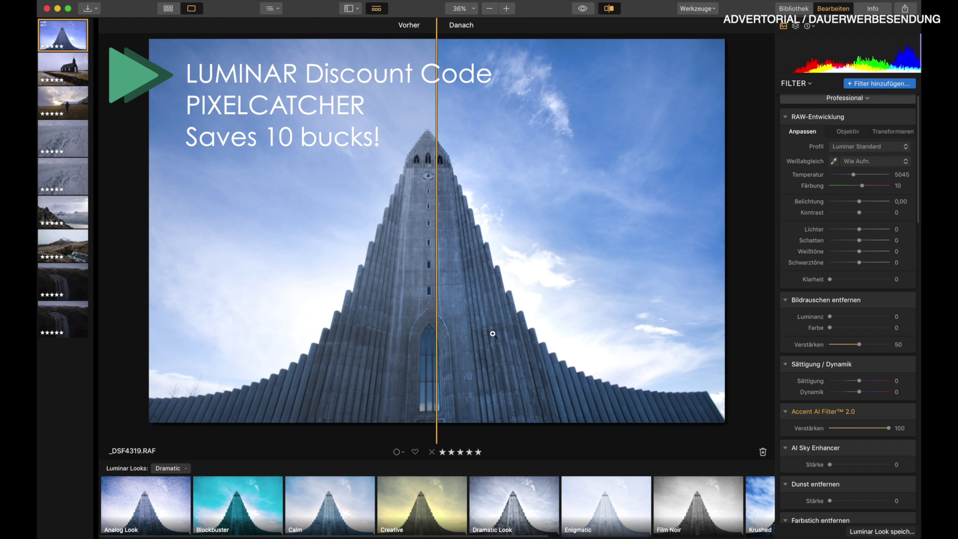
click(609, 8)
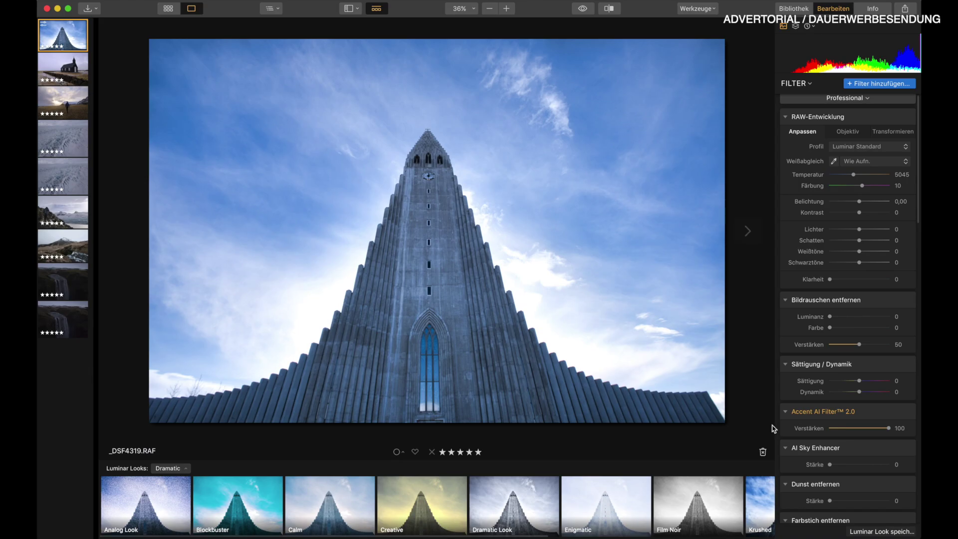
Set AI Sky Enhancer Stärke 35, Dunst entfernen 52 and Klarheit 45 on the church photo
scroll(794, 428, down, 2)
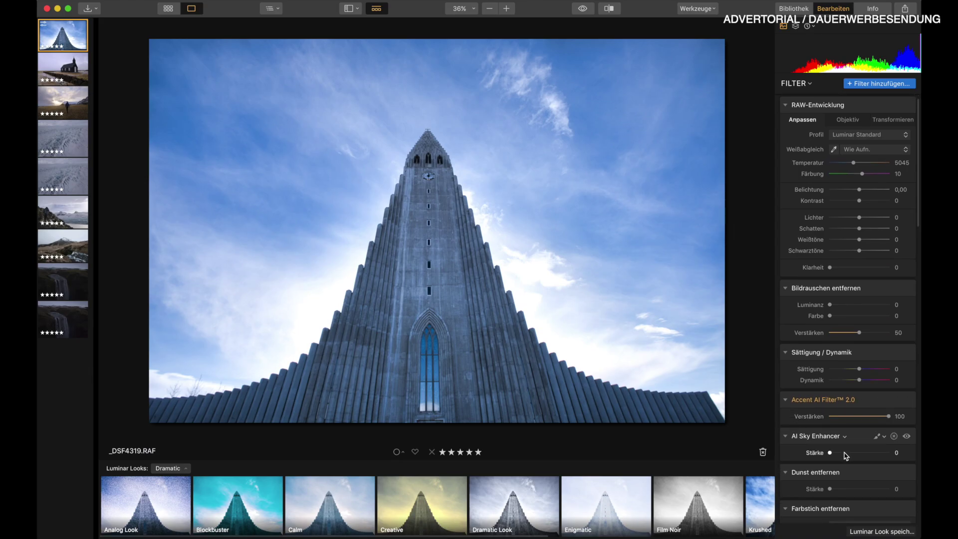
mouse_move(842, 456)
mouse_down()
mouse_move(896, 456)
mouse_move(850, 453)
mouse_up()
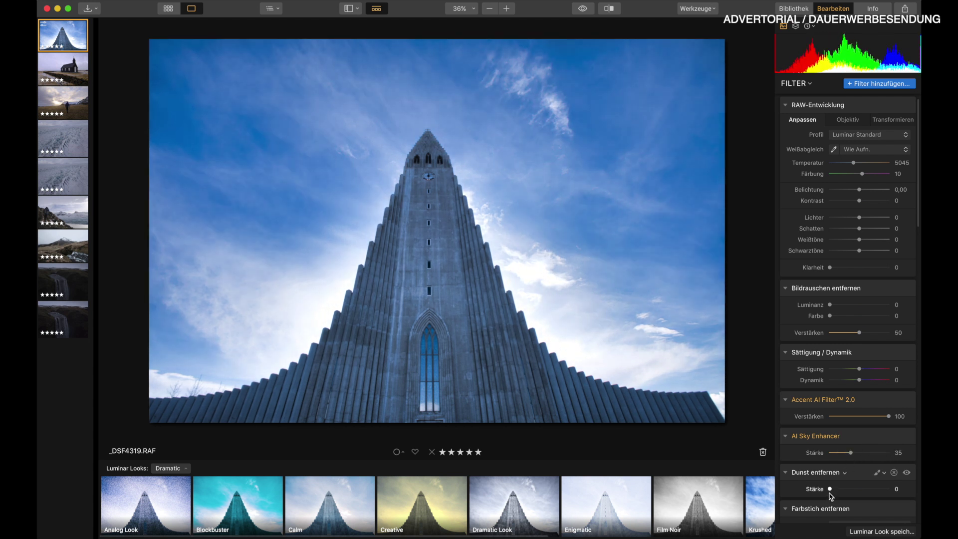
drag(829, 489, 863, 490)
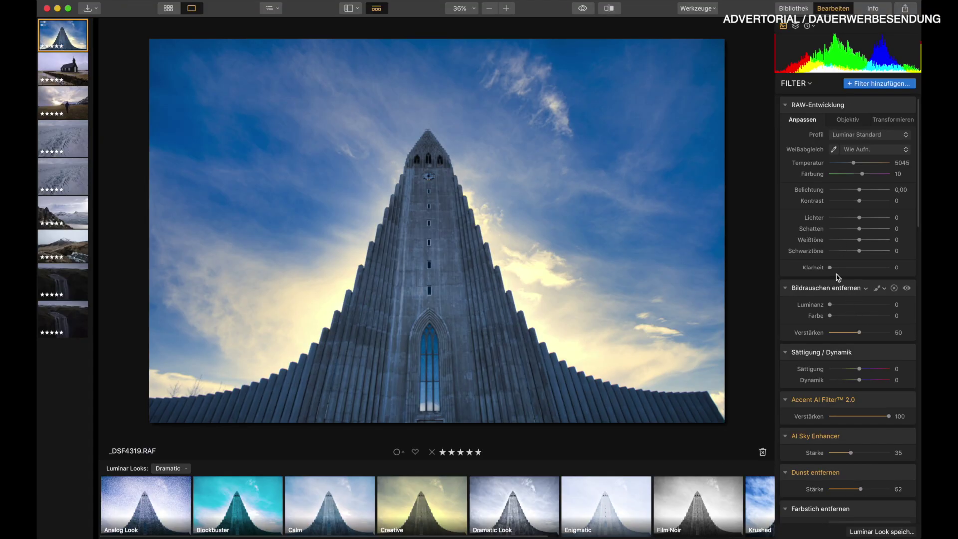
drag(830, 267, 855, 267)
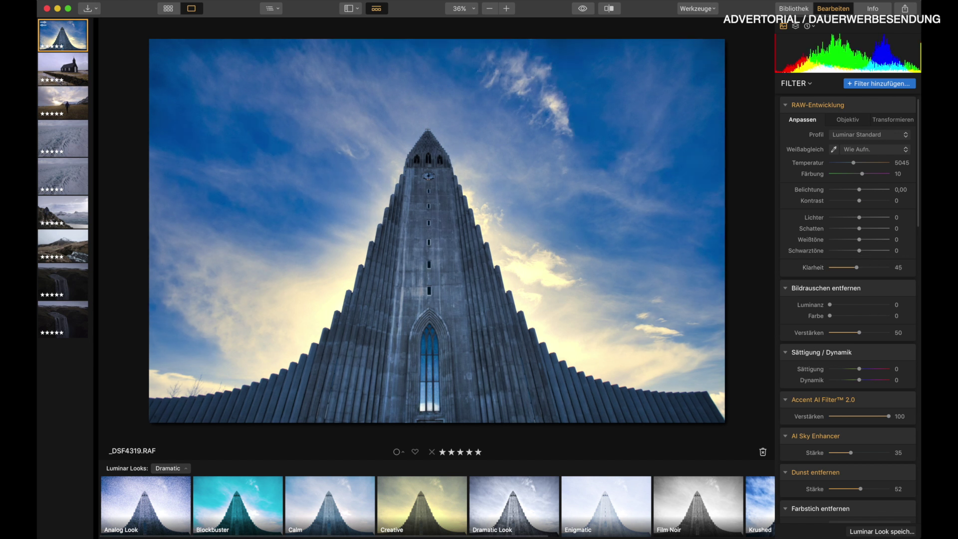
scroll(798, 399, down, 5)
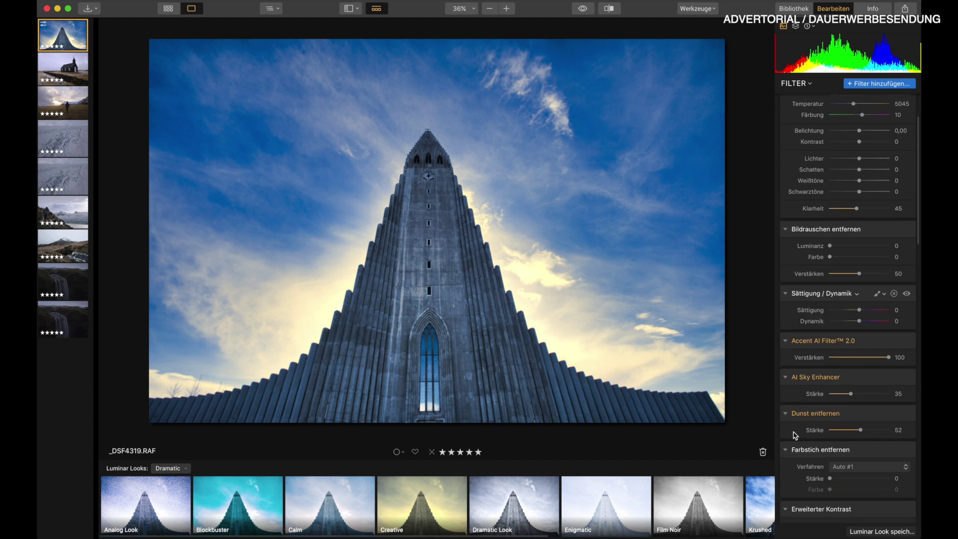
Set Farbstich entfernen to the Auto #2 method at strength 40
scroll(814, 417, down, 1)
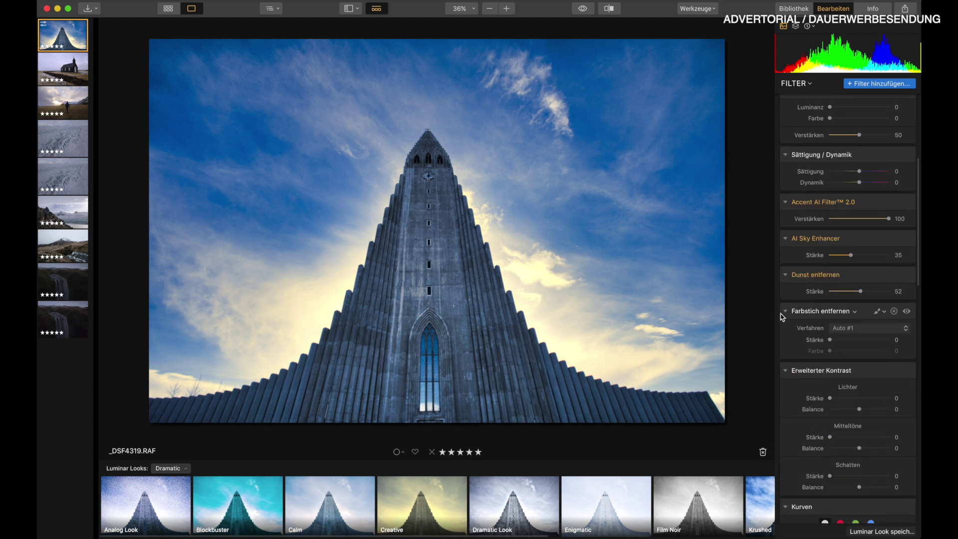
click(852, 330)
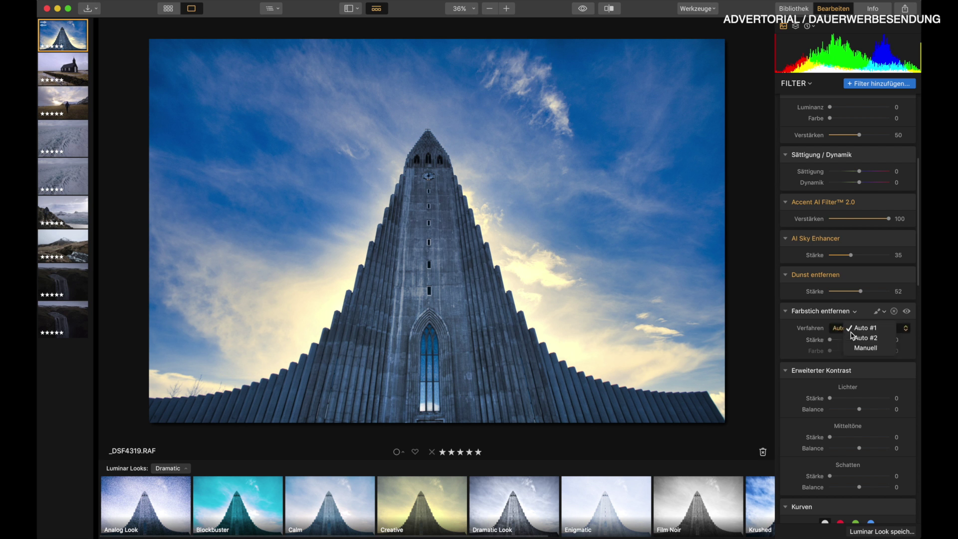
click(848, 338)
drag(829, 339, 853, 341)
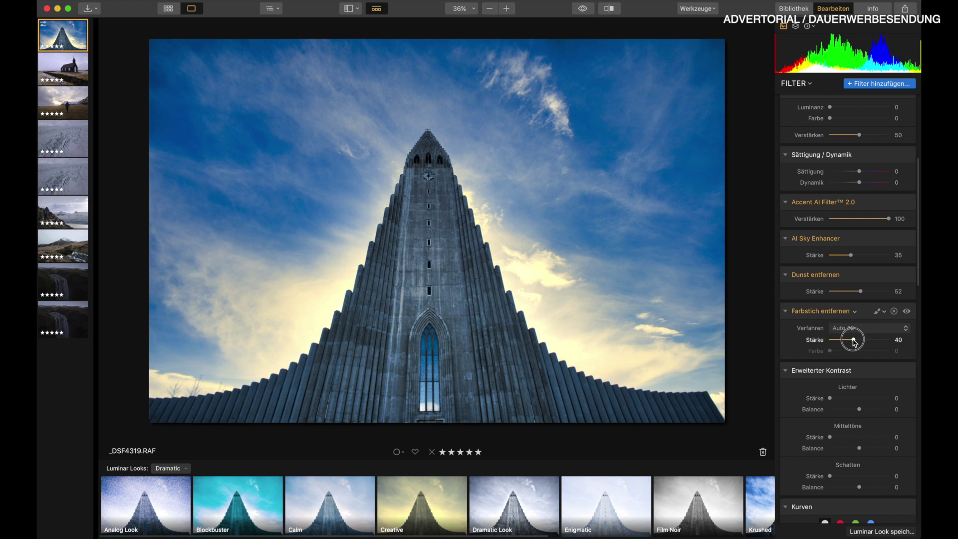
Turn on the before/after split view and sweep the divider across the sky
scroll(853, 341, up, 4)
click(609, 9)
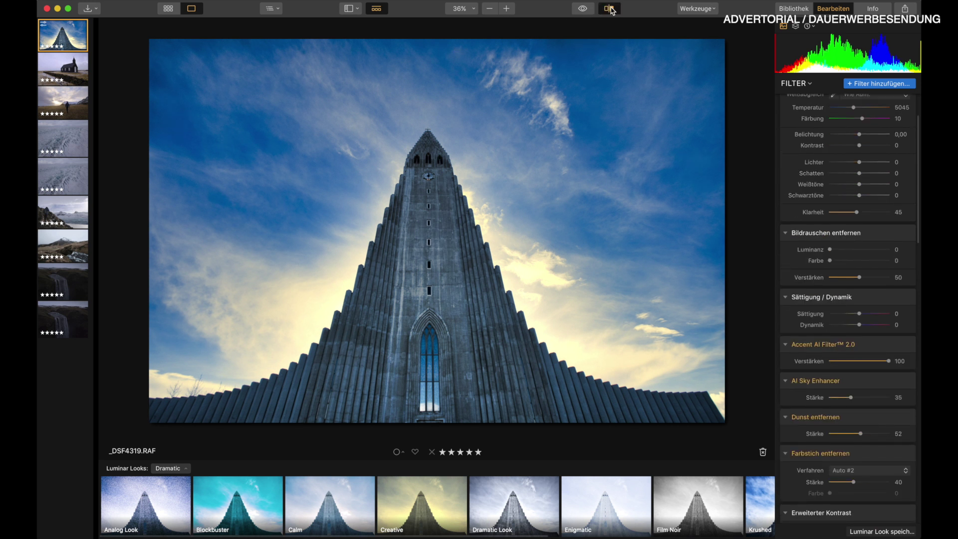
drag(437, 187, 465, 219)
drag(558, 228, 162, 169)
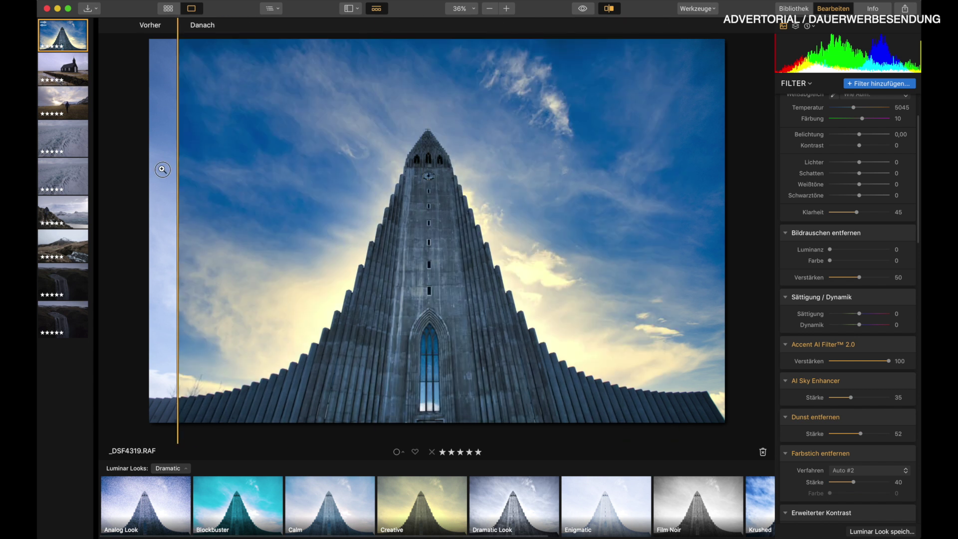
Switch off the before/after comparison to show the full edited church photo
click(609, 9)
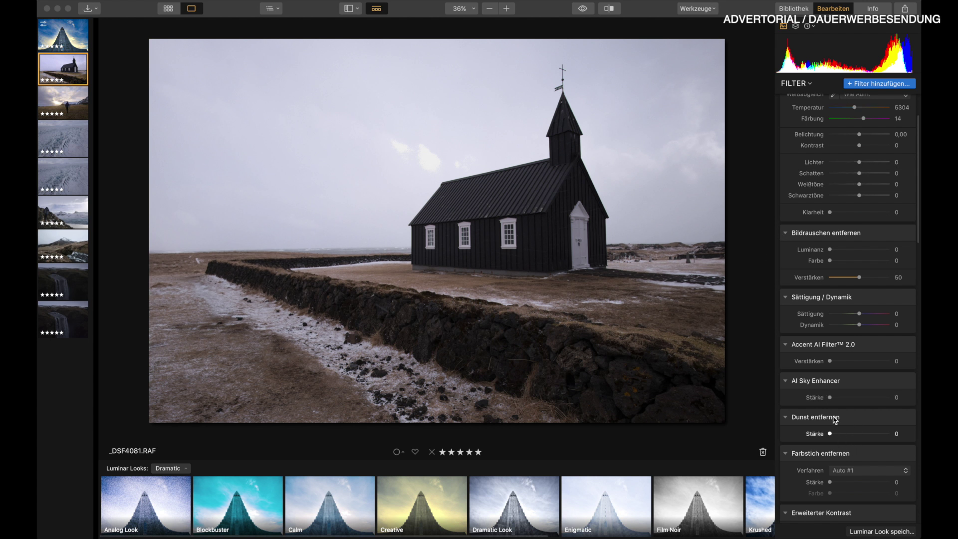
Give the black church Accent 100, Sky Enhancer 68, Dunst entfernen 49, Klarheit 41 and higher contrast
drag(827, 362, 893, 360)
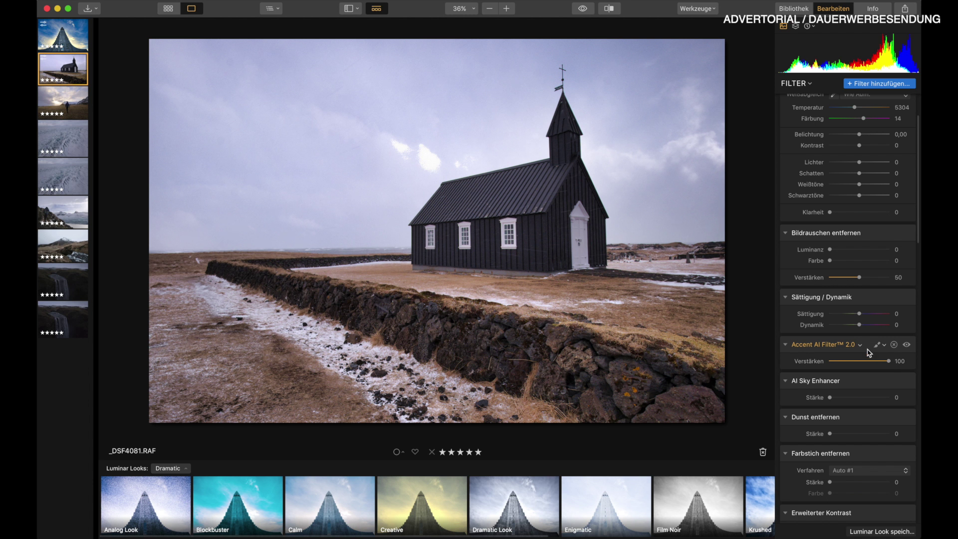
drag(830, 397, 857, 398)
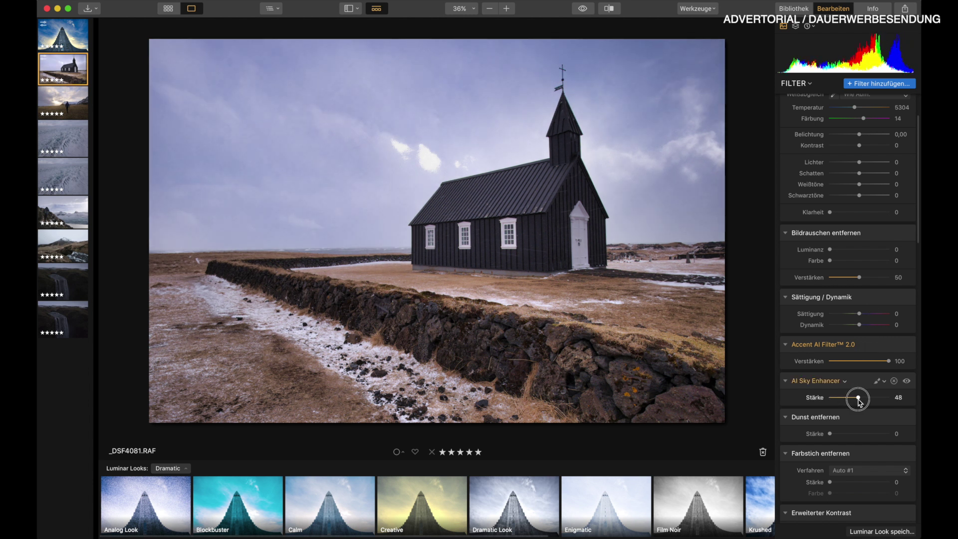
drag(859, 402, 871, 400)
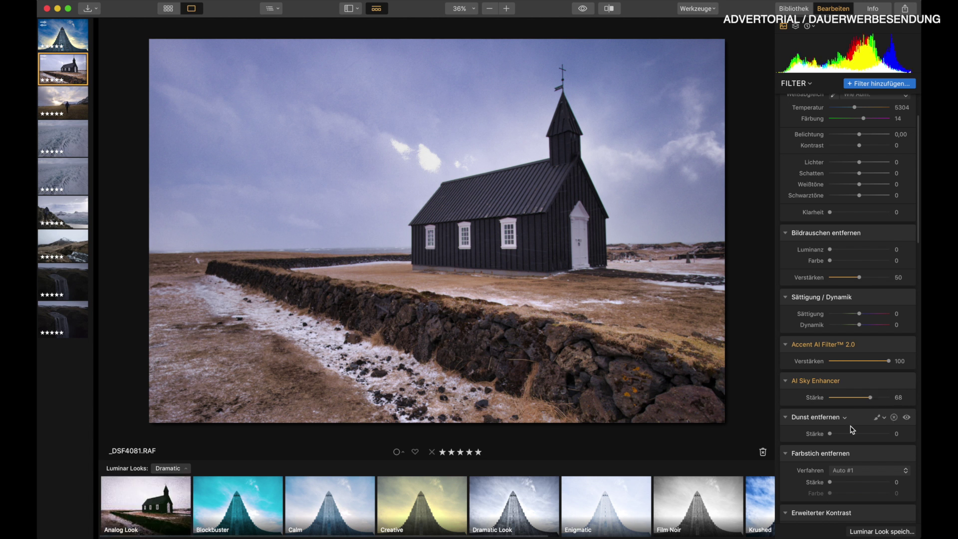
drag(850, 433, 859, 433)
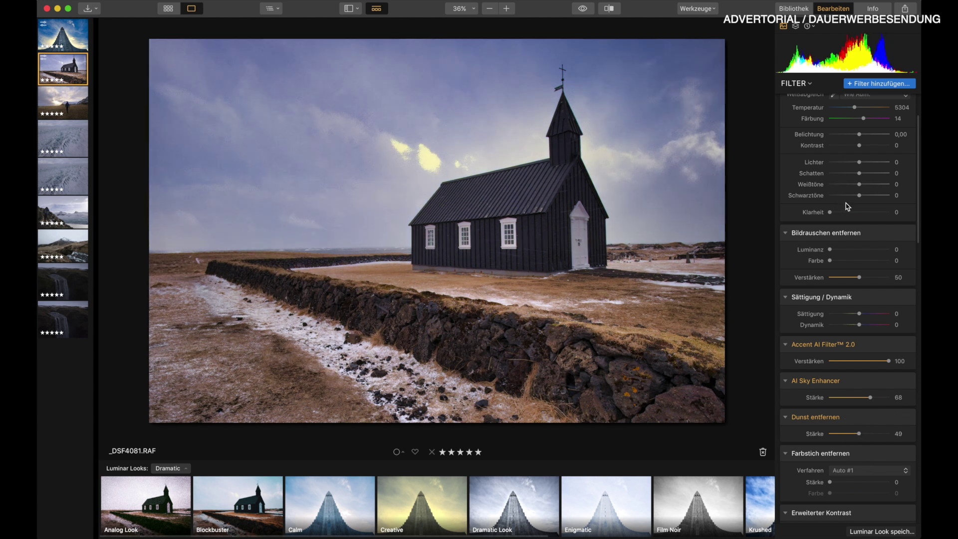
drag(846, 211, 855, 212)
drag(874, 145, 891, 148)
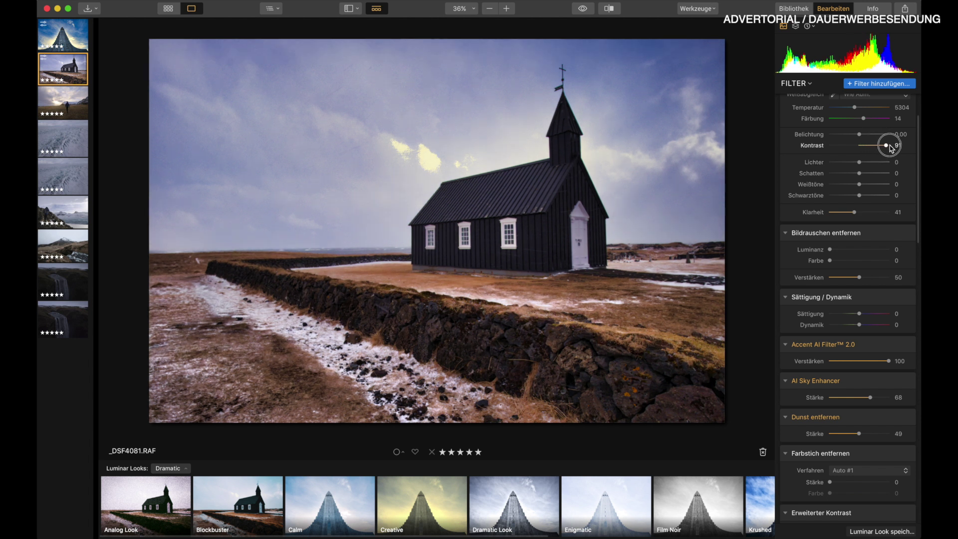
Keep Farbstich entfernen on Auto #1 and set its strength to 54
click(840, 473)
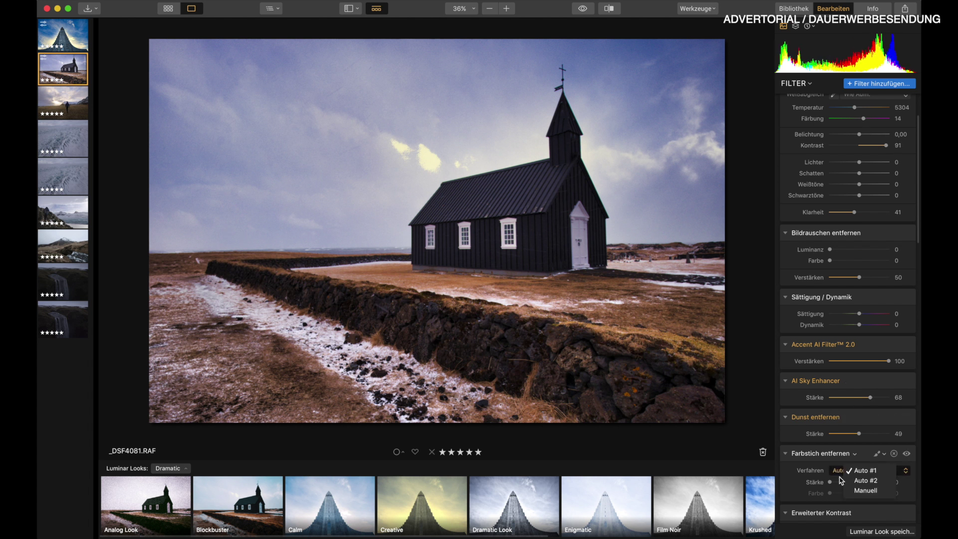
click(865, 471)
drag(829, 482, 864, 483)
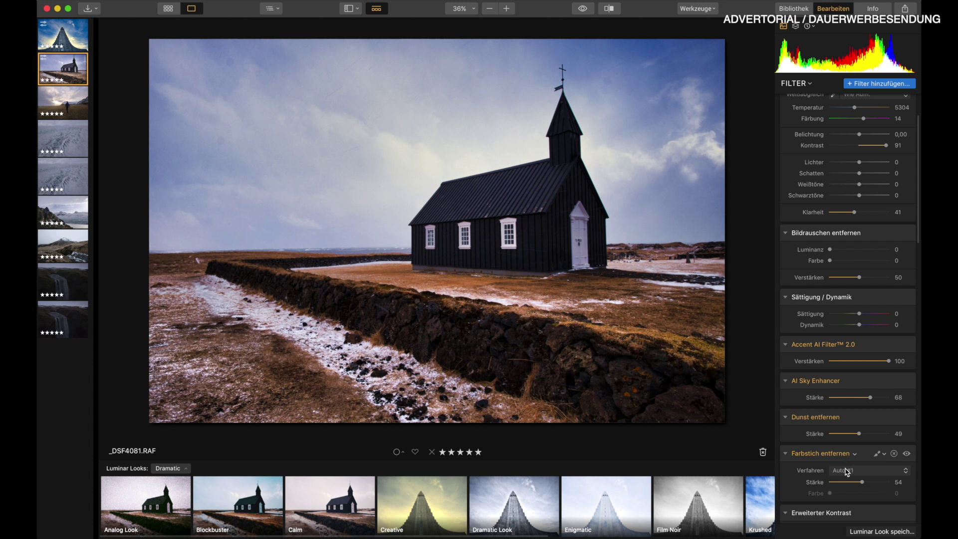
Try Auto #2, revert to Auto #1, then open the before/after split view with divider moved right
click(847, 472)
click(854, 481)
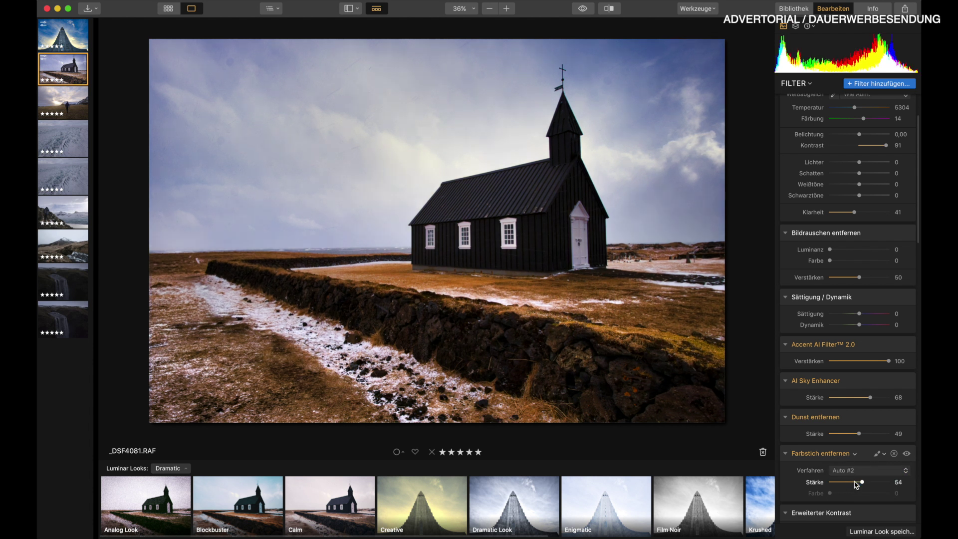
click(853, 472)
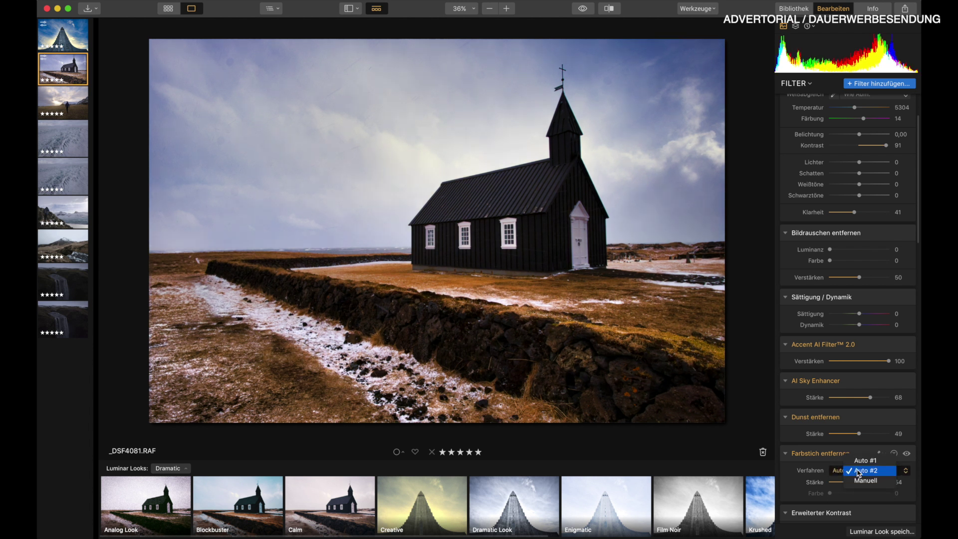
click(853, 465)
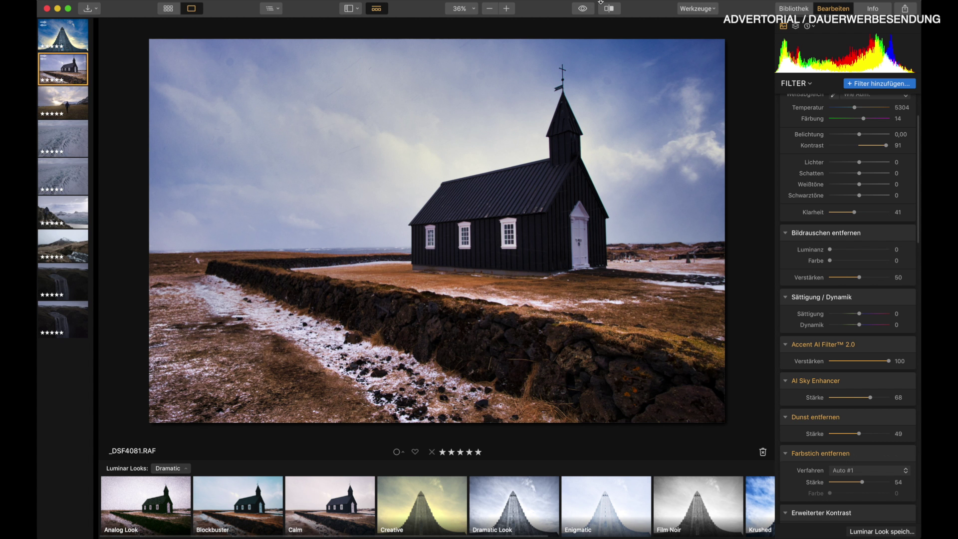
click(616, 9)
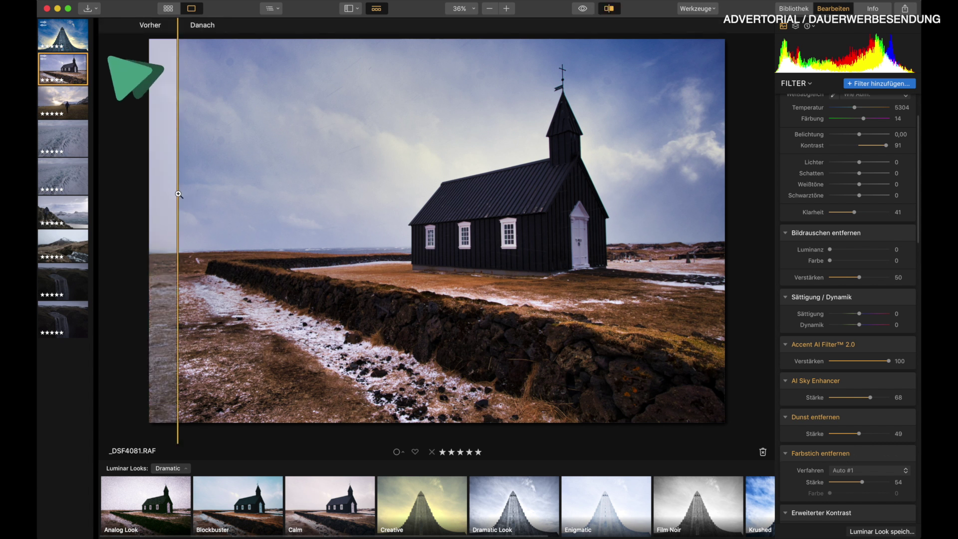
drag(178, 194, 726, 166)
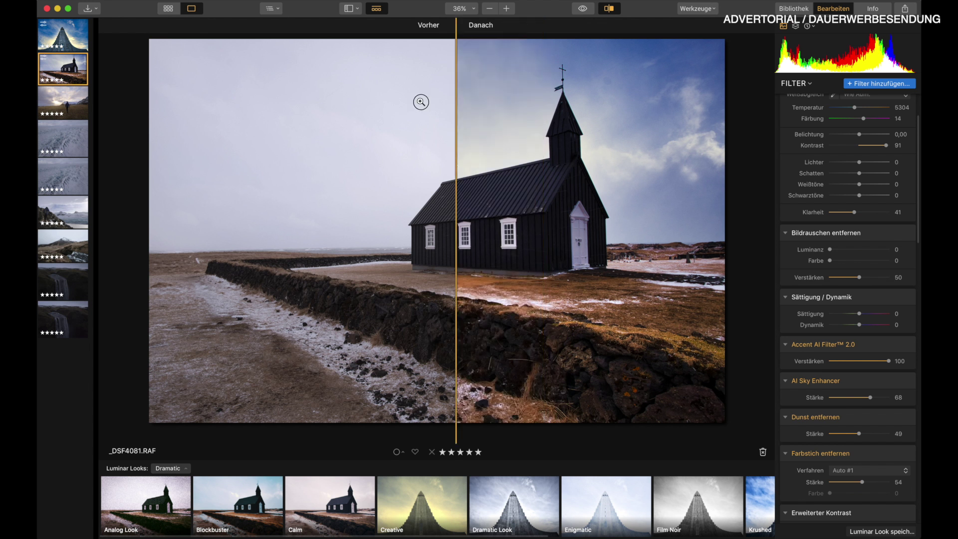
Slide the divider left, close the split view, and flip twice between original and edited church photo
drag(421, 100, 64, 85)
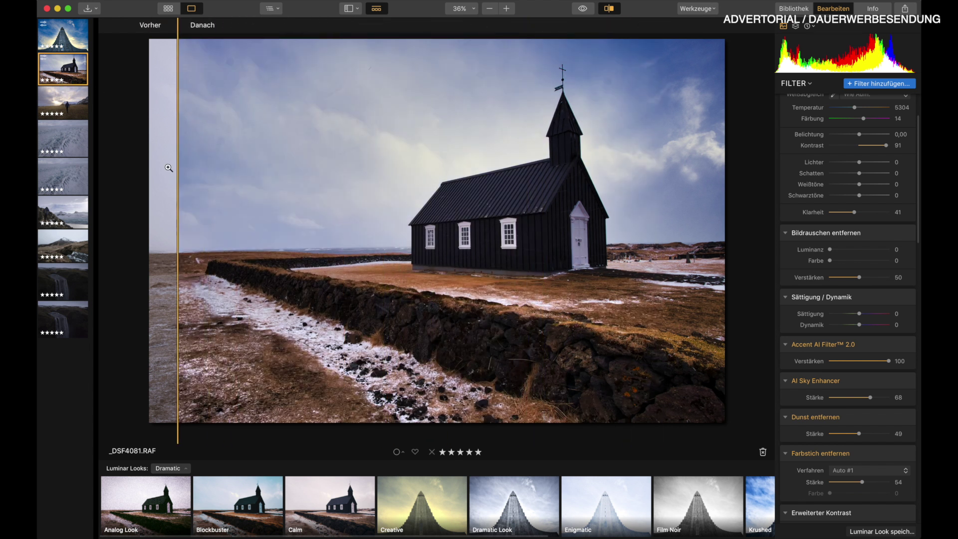
click(608, 9)
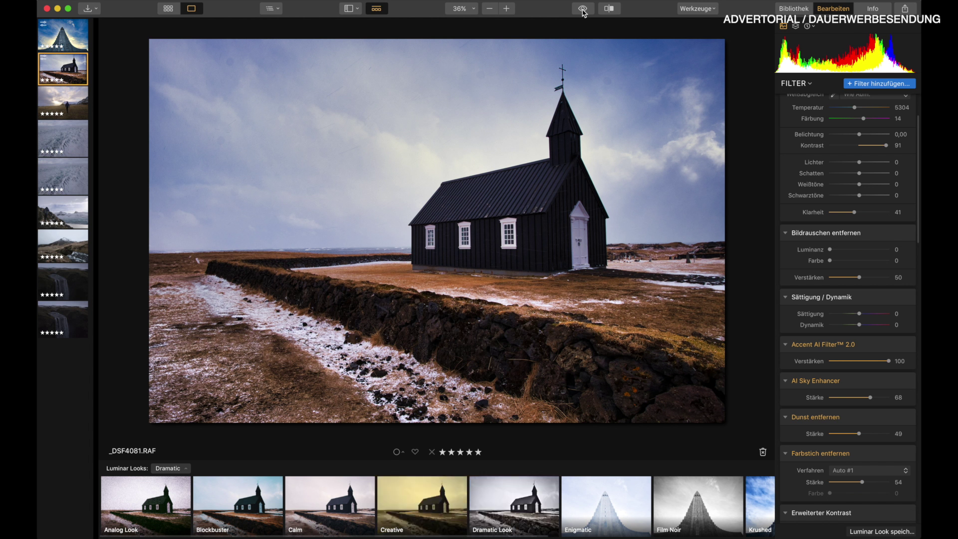
click(583, 11)
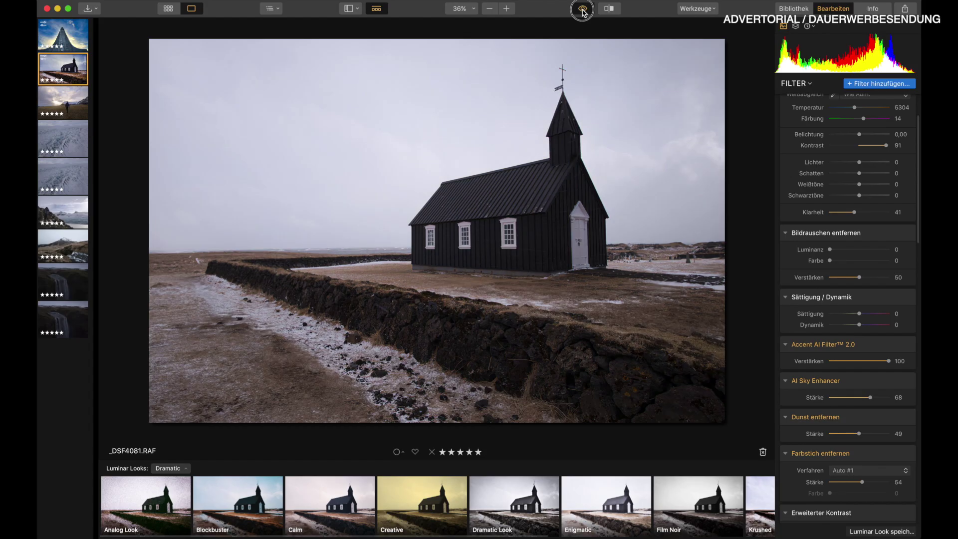
click(583, 11)
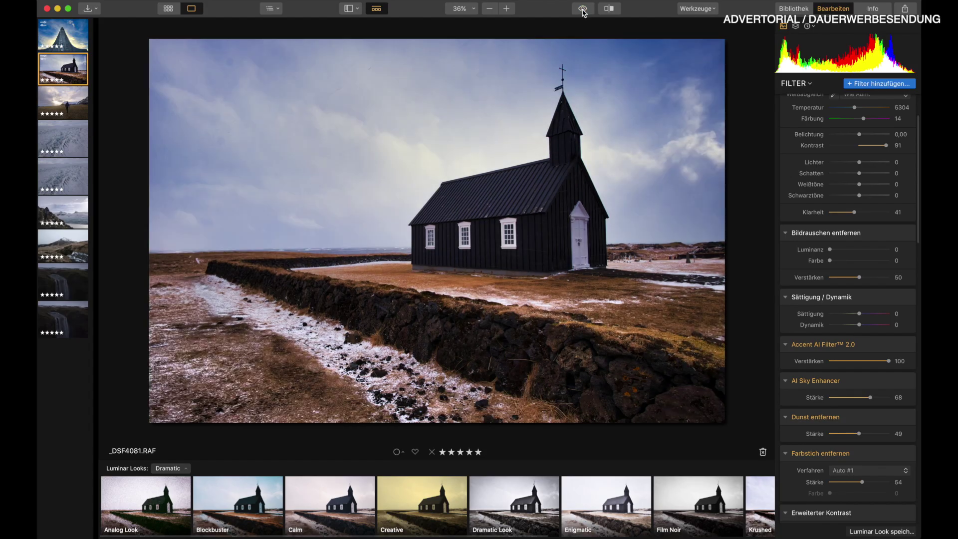
click(583, 11)
click(583, 11)
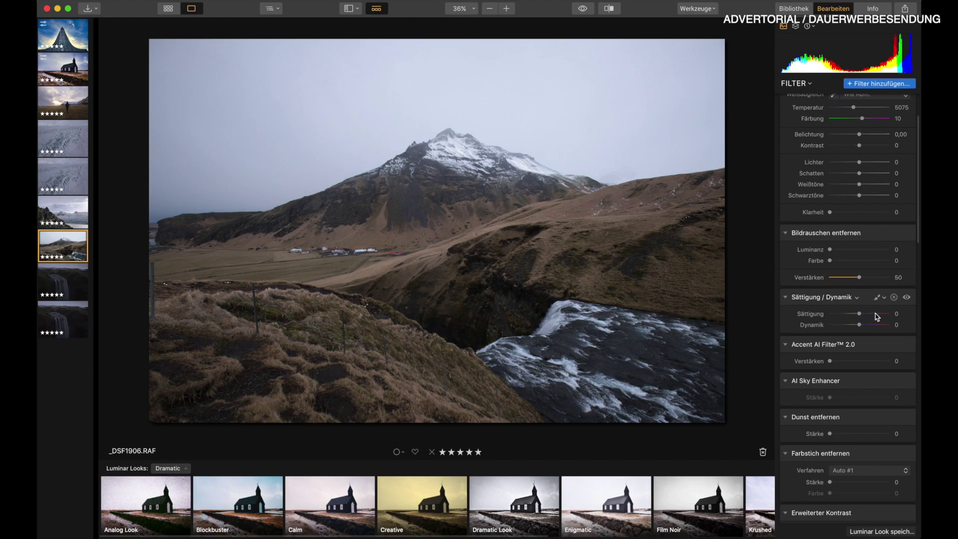
Set Accent AI 100, Sky Enhancer 50, Dunst entfernen 71 and Klarheit 39, then open split view with Shift+\
drag(839, 362, 888, 381)
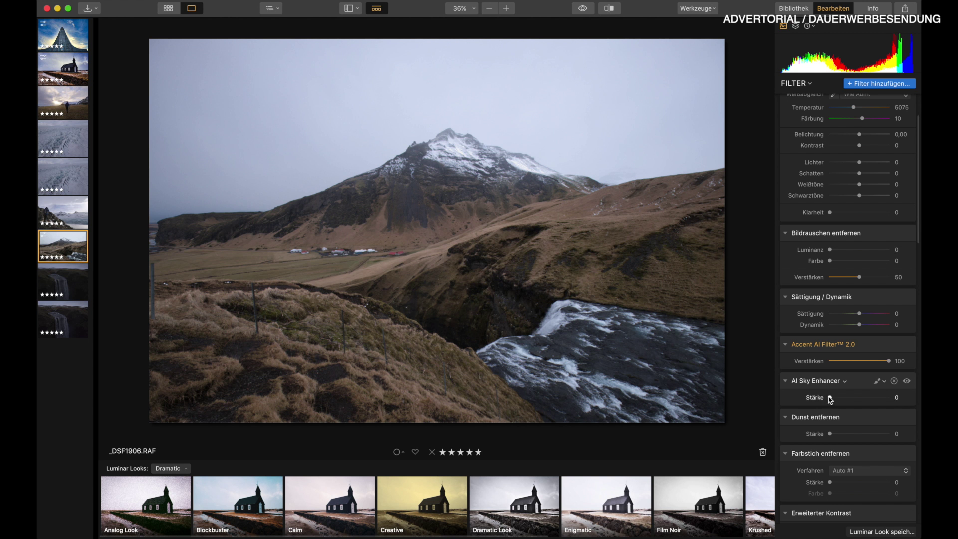
drag(829, 397, 864, 399)
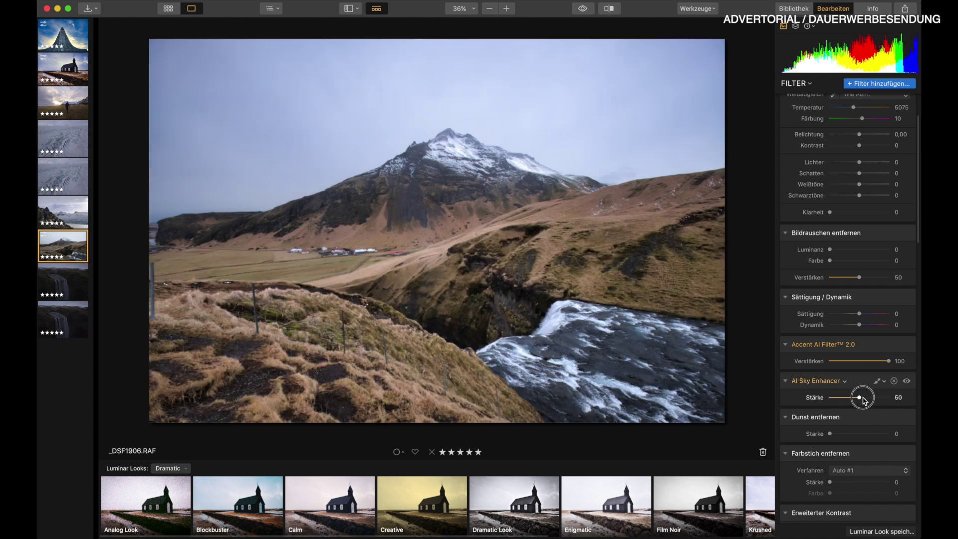
drag(843, 434, 873, 435)
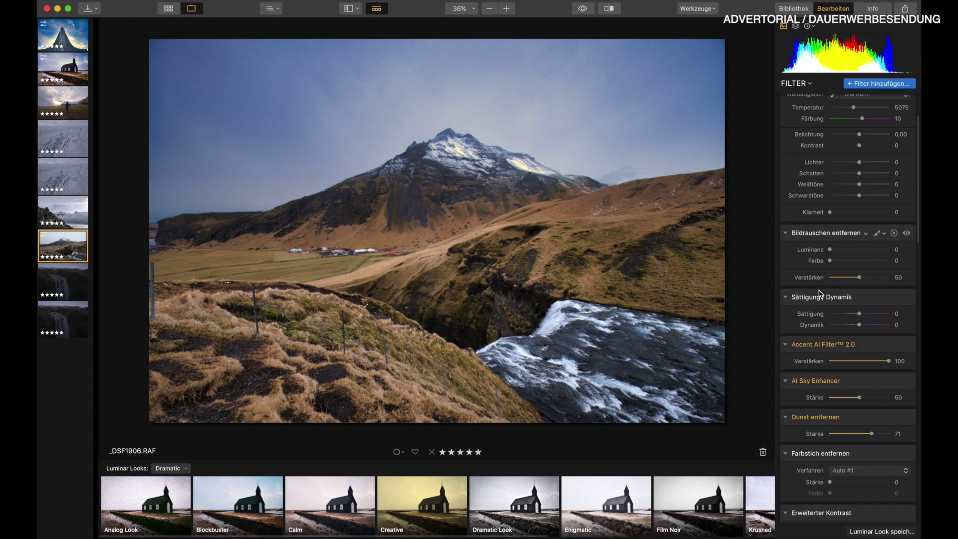
drag(839, 215, 854, 214)
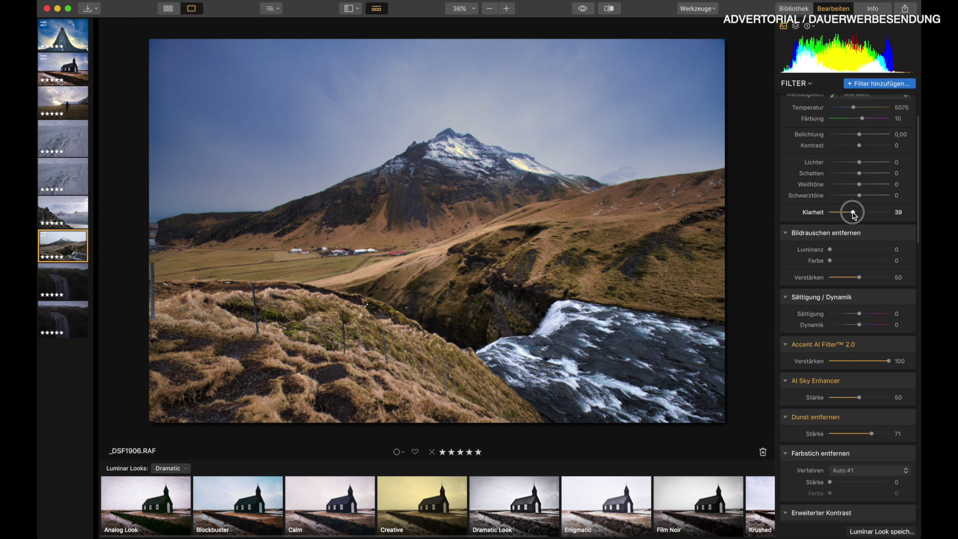
key(shift+backslash)
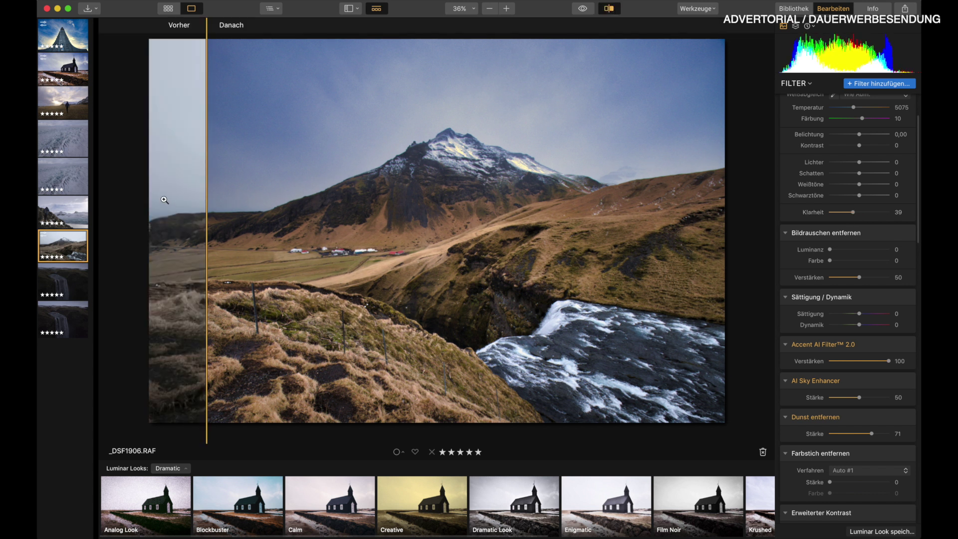
Shift the split divider toward the original and push Klarheit from 39 to 60
drag(207, 193, 180, 124)
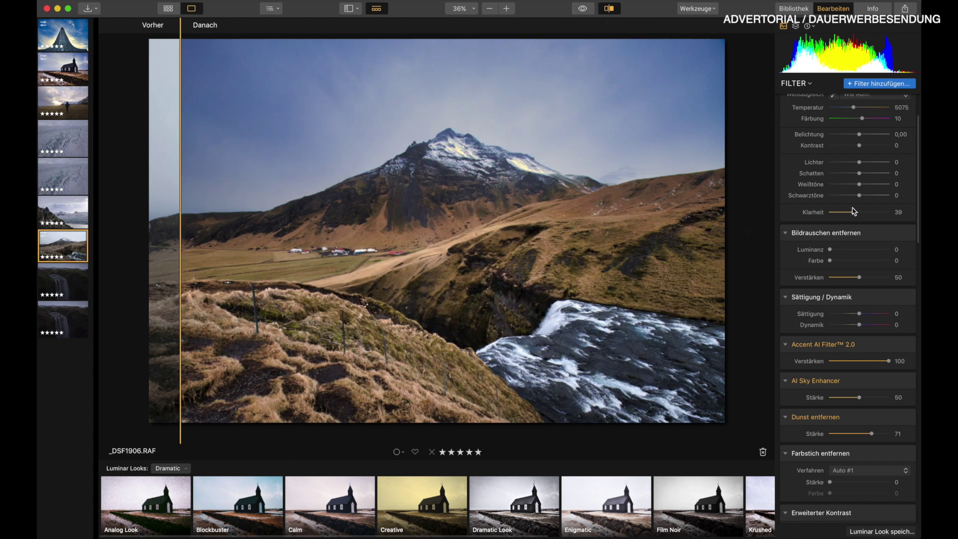
drag(871, 213, 865, 212)
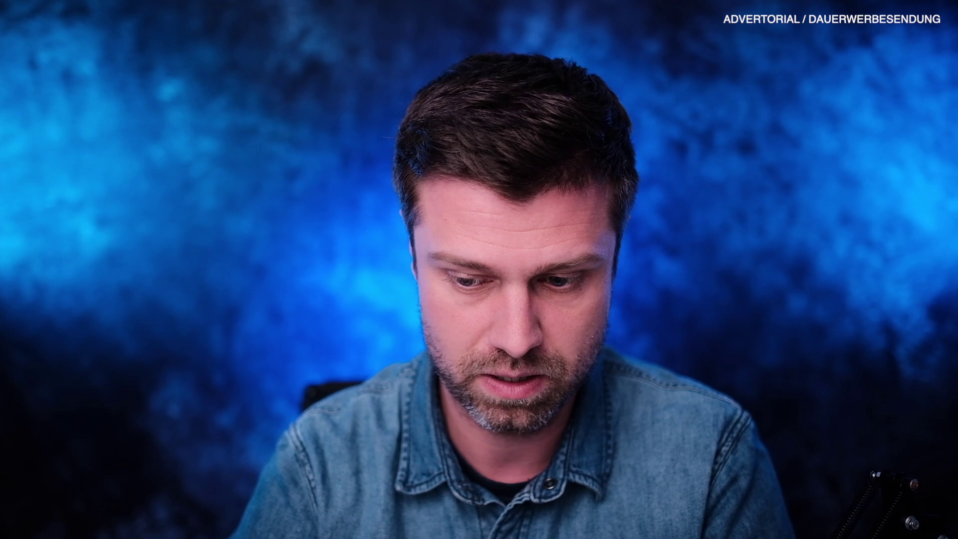